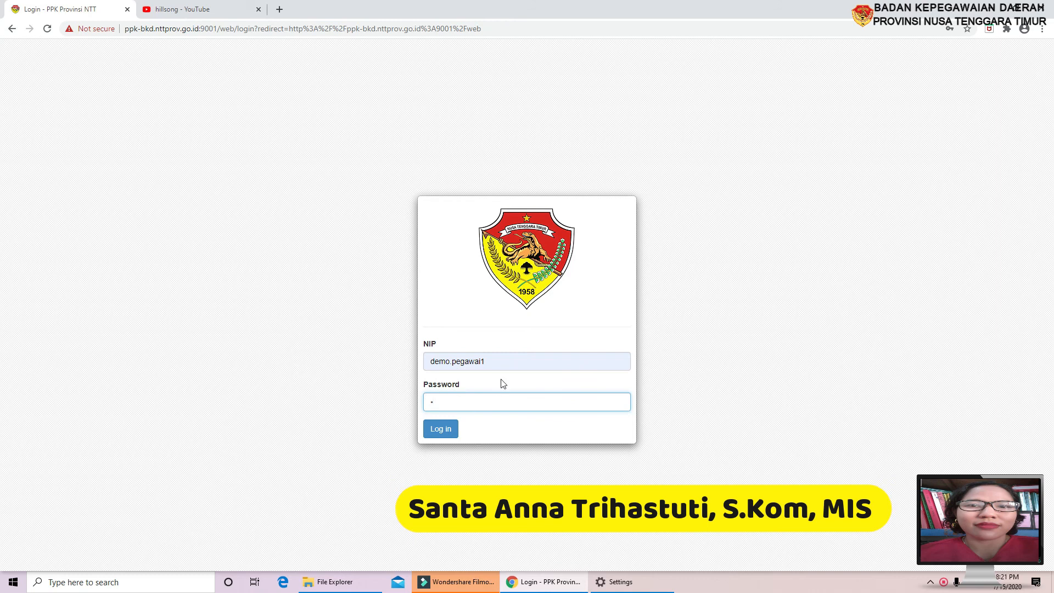
Log in and open the monthly Tugas Tambahan Dan Kreatifitas realization list in Prestasi Kerja.
click(435, 435)
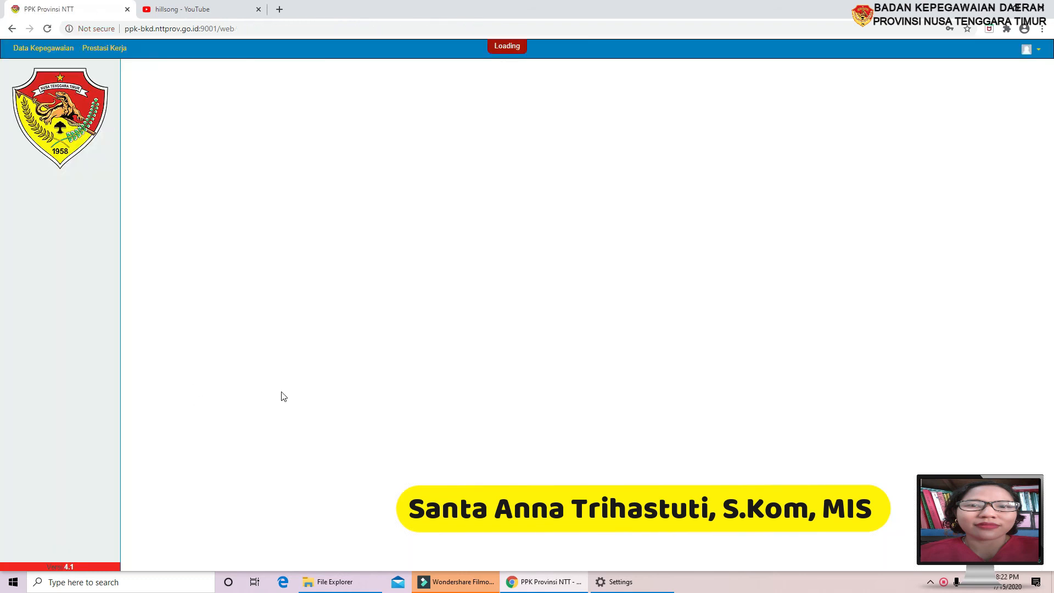
click(108, 49)
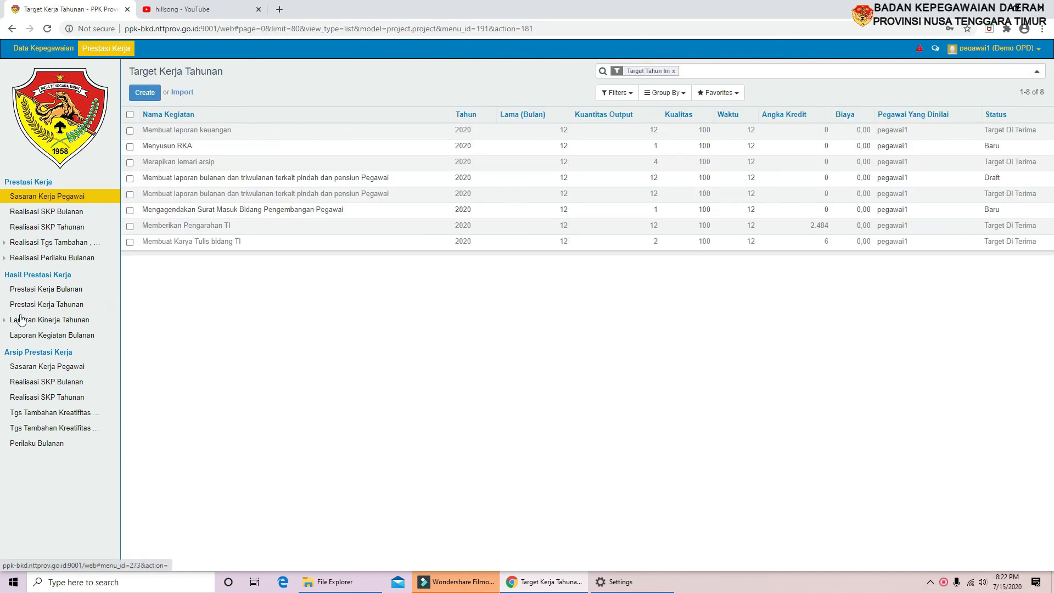
click(6, 244)
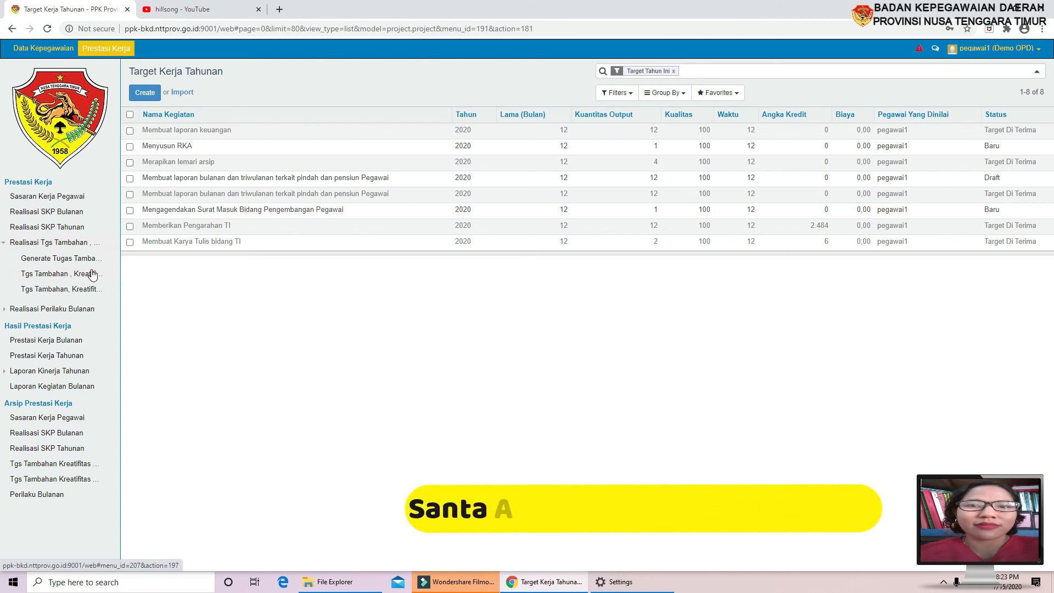
click(54, 279)
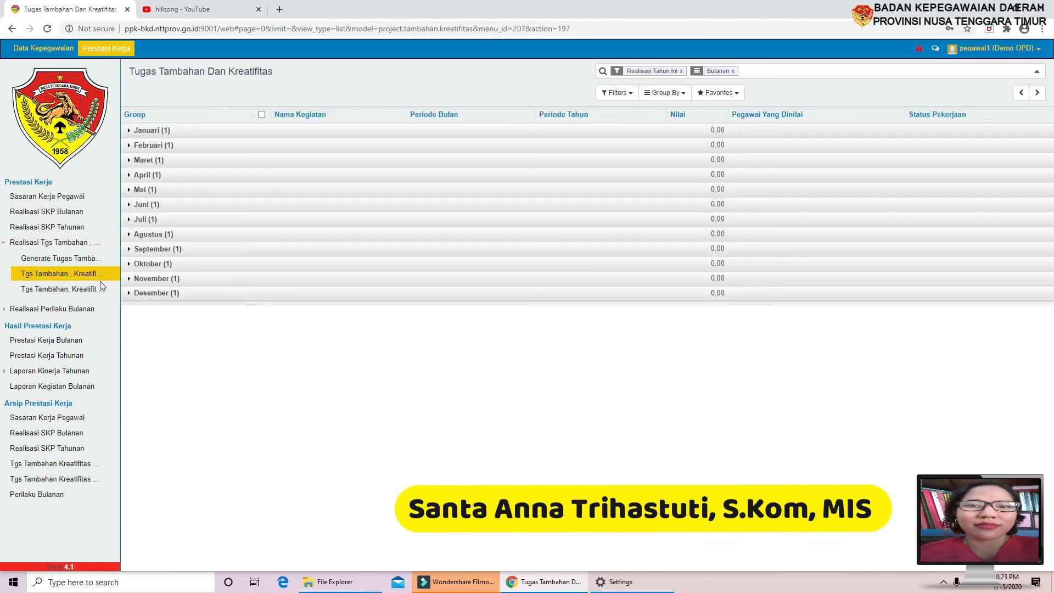
Open the January record Realisasi Bulan 01 and set it to Realisasi Siap Diisikan.
click(128, 132)
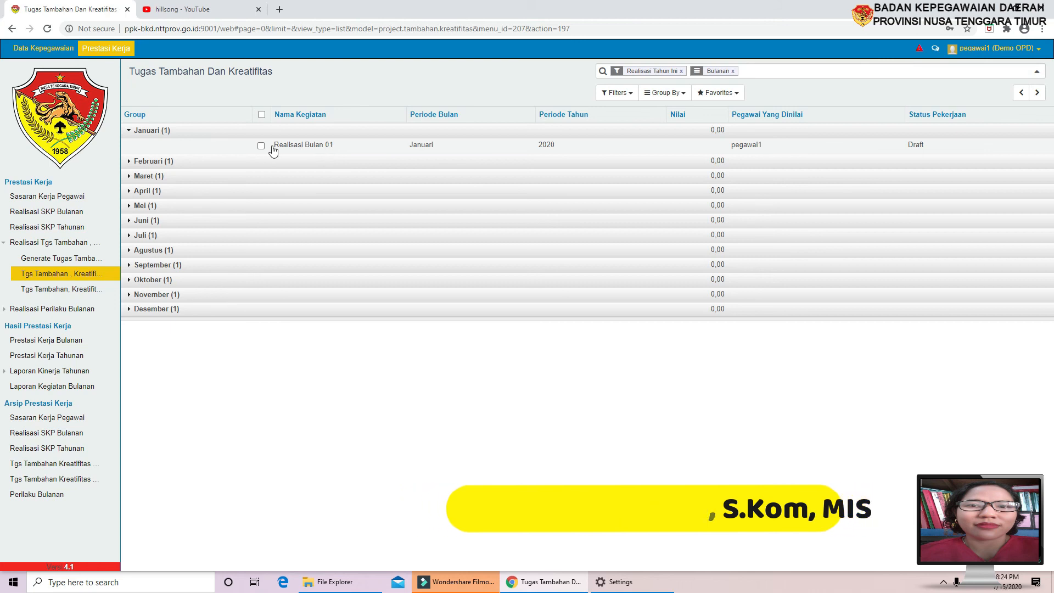
click(299, 146)
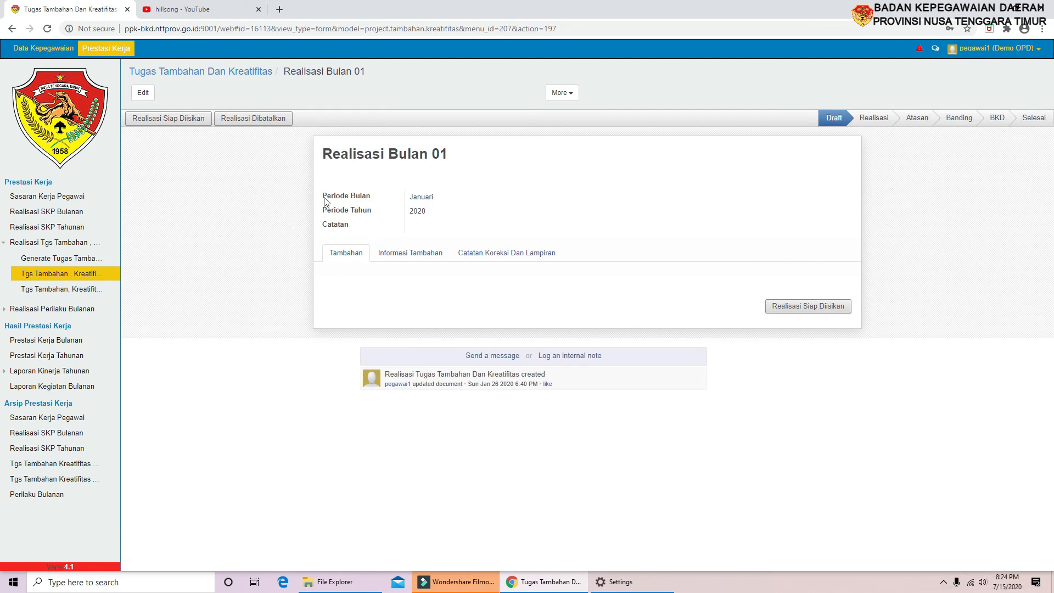
click(147, 122)
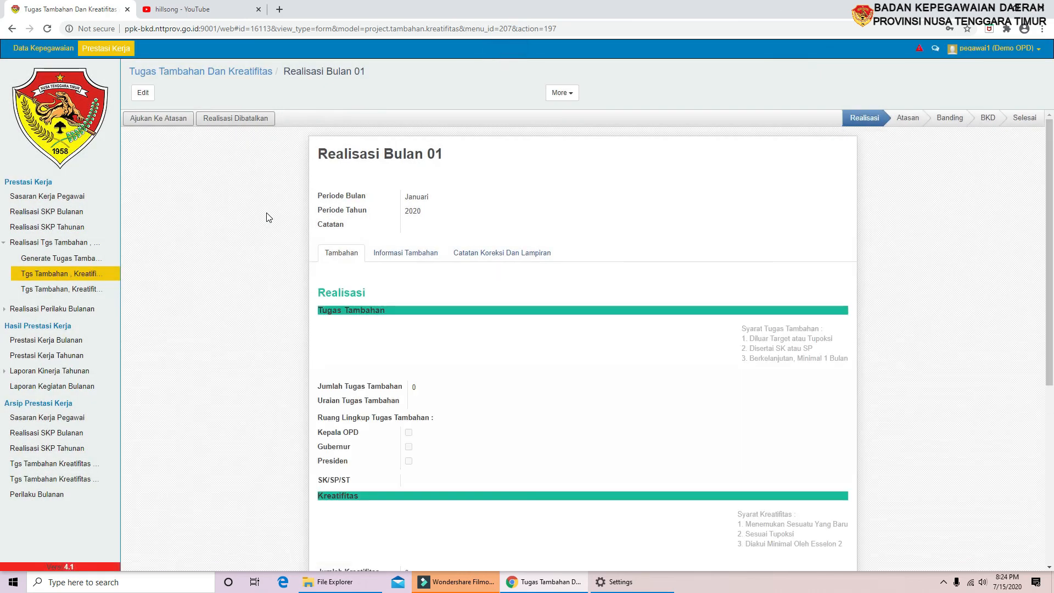
Edit the record, setting Jumlah Tugas Tambahan to 1 and Uraian Tugas Tambahan to "Tim Panitia Seleksi JPT".
click(141, 95)
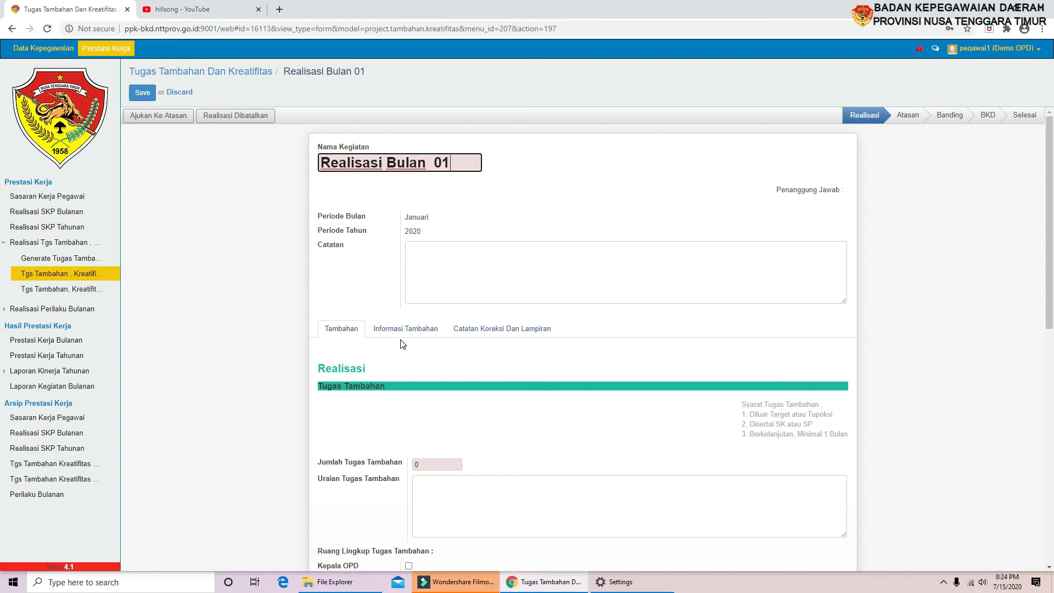
scroll(402, 339, down, 2)
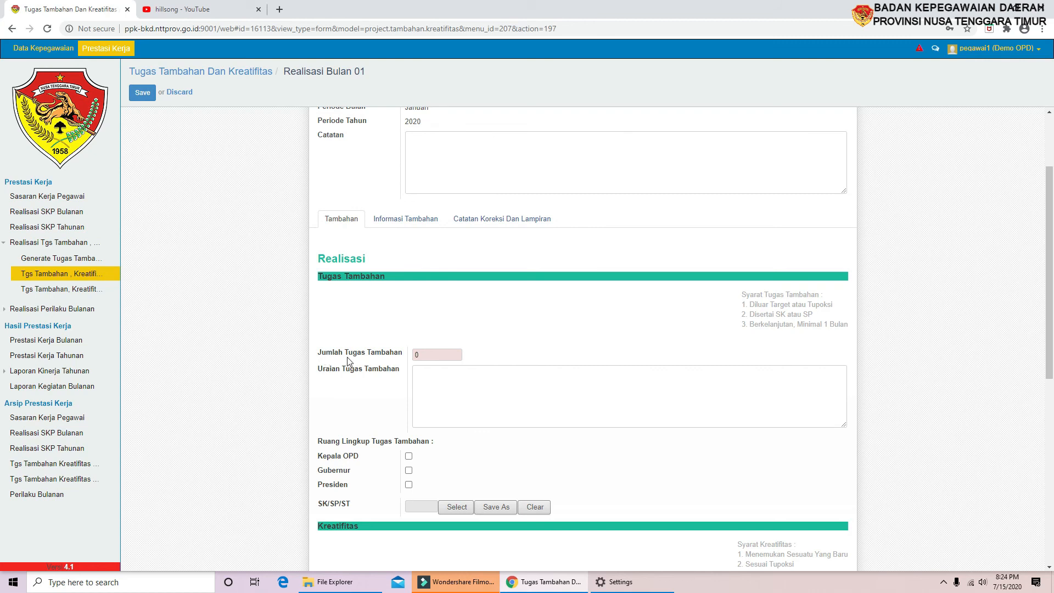
click(438, 354)
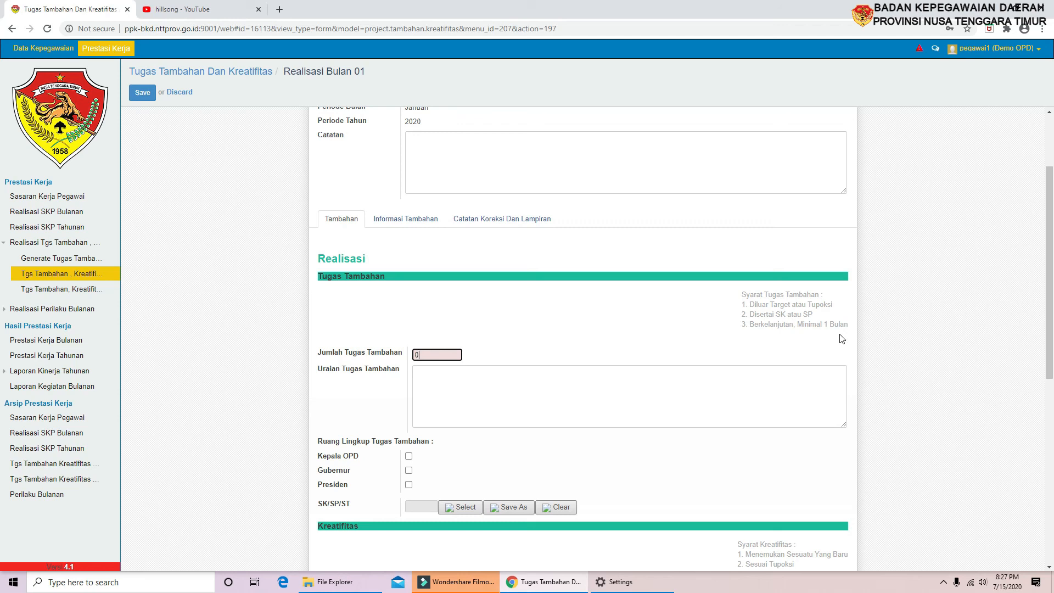
key(BackSpace)
text(1)
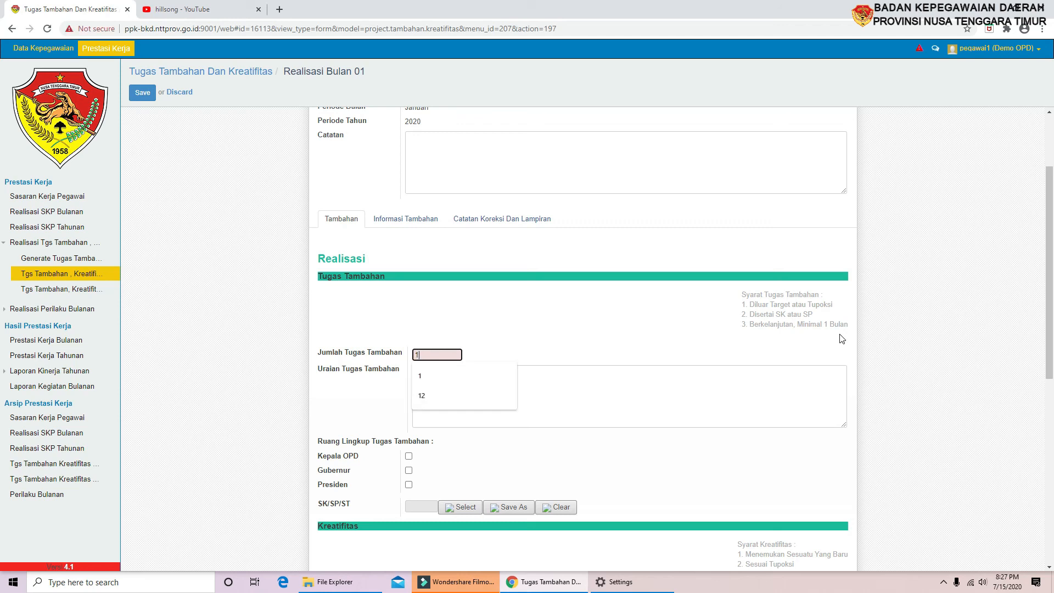
click(439, 376)
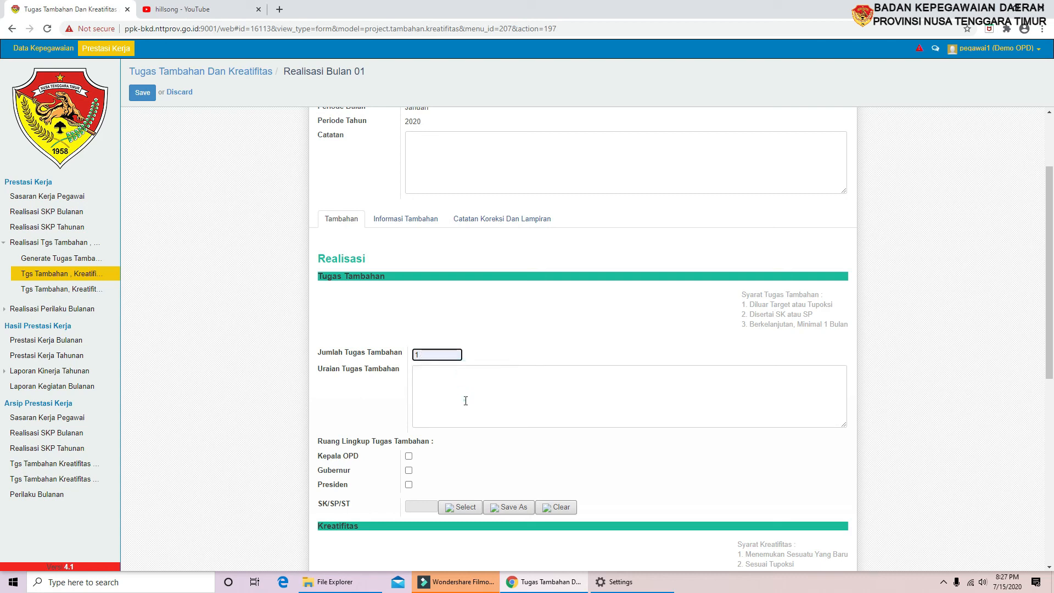
click(466, 400)
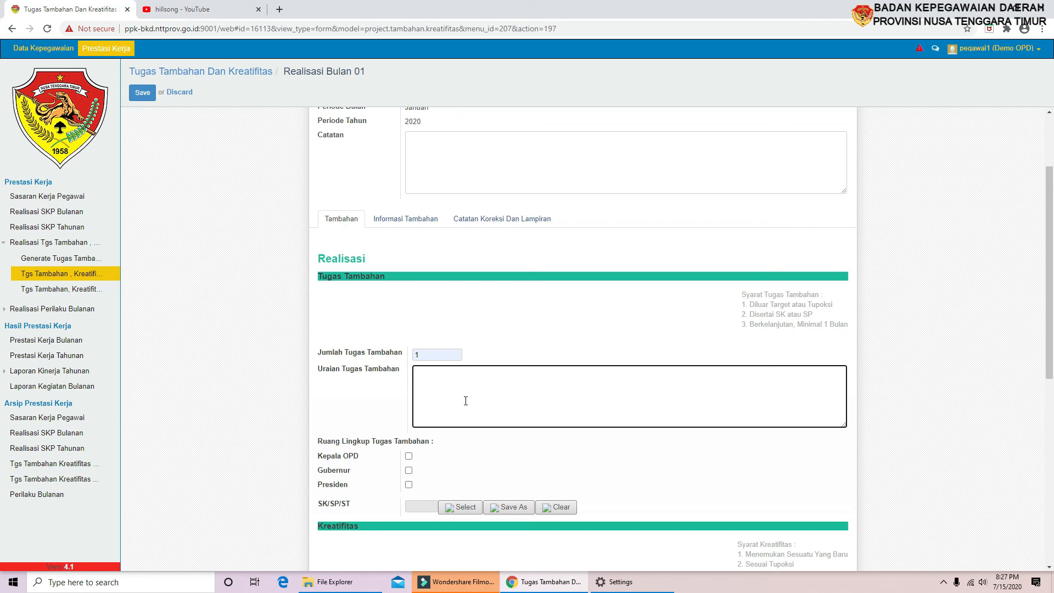
text(Tim Panitia Seleksi JPT)
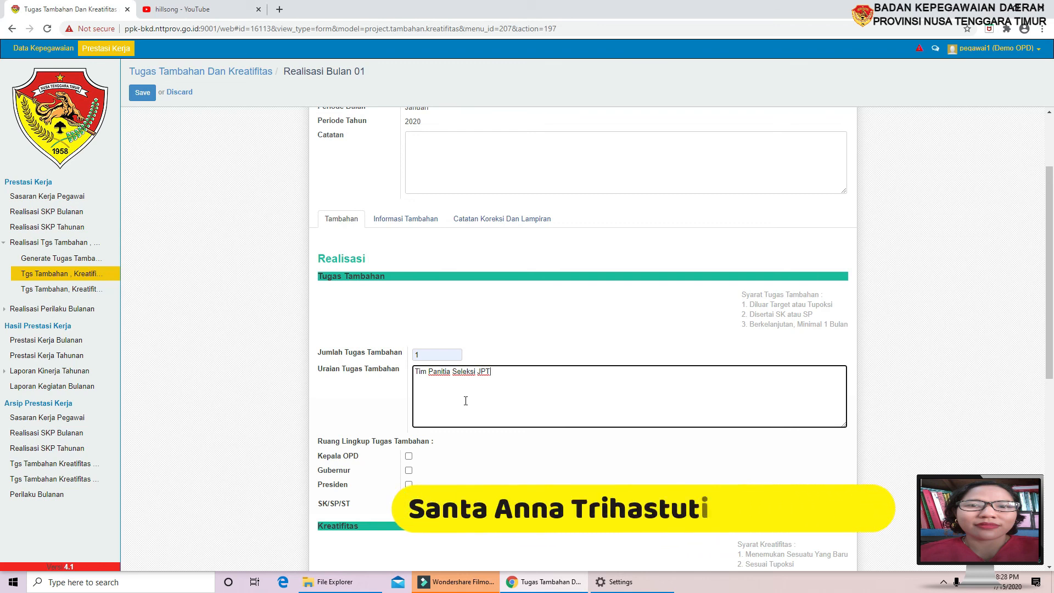
Set the scope of the additional task (Ruang Lingkup Tugas Tambahan) to Kepala OPD only.
click(409, 457)
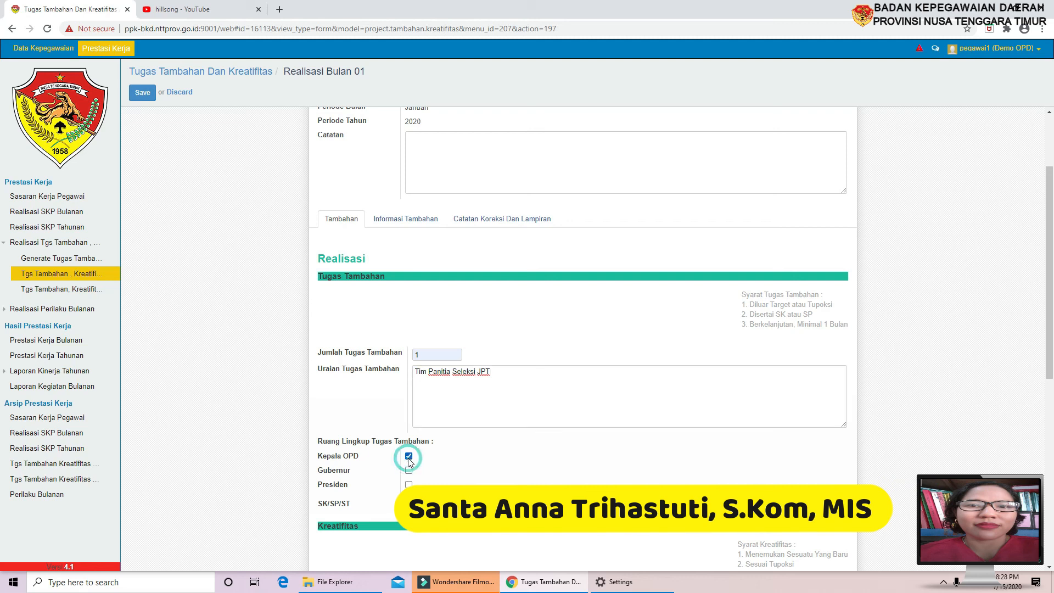
click(409, 471)
click(408, 470)
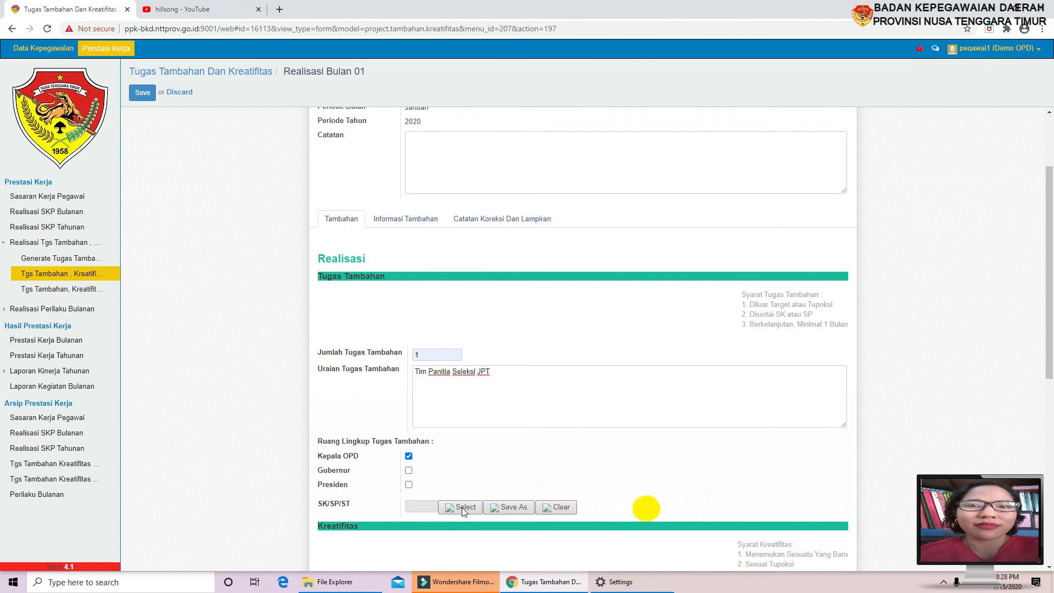
Look through the Documents and Pictures folders for a file to attach as the SK/SP/ST proof.
click(462, 507)
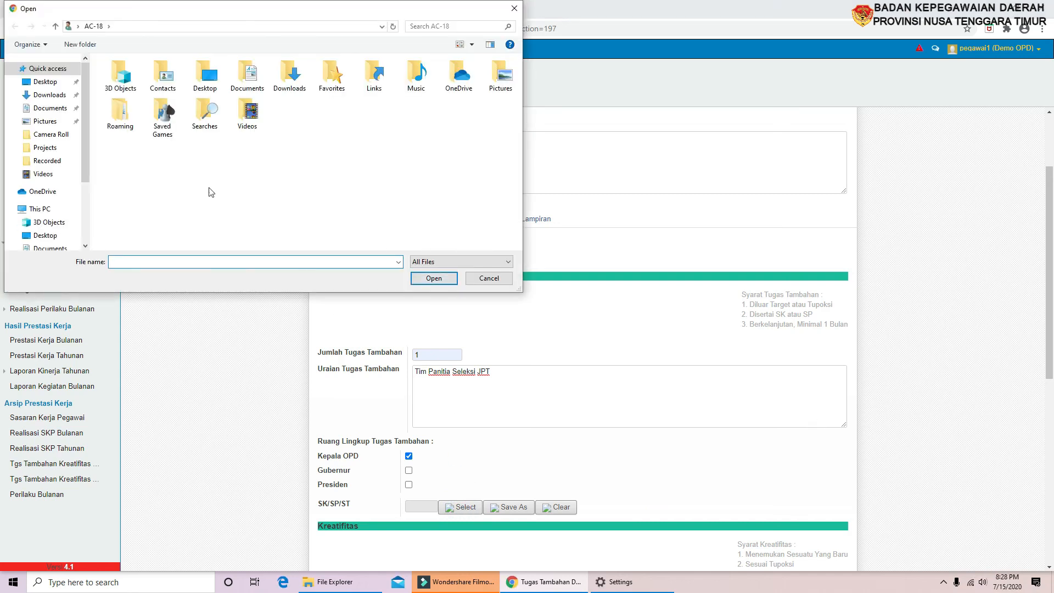
click(63, 108)
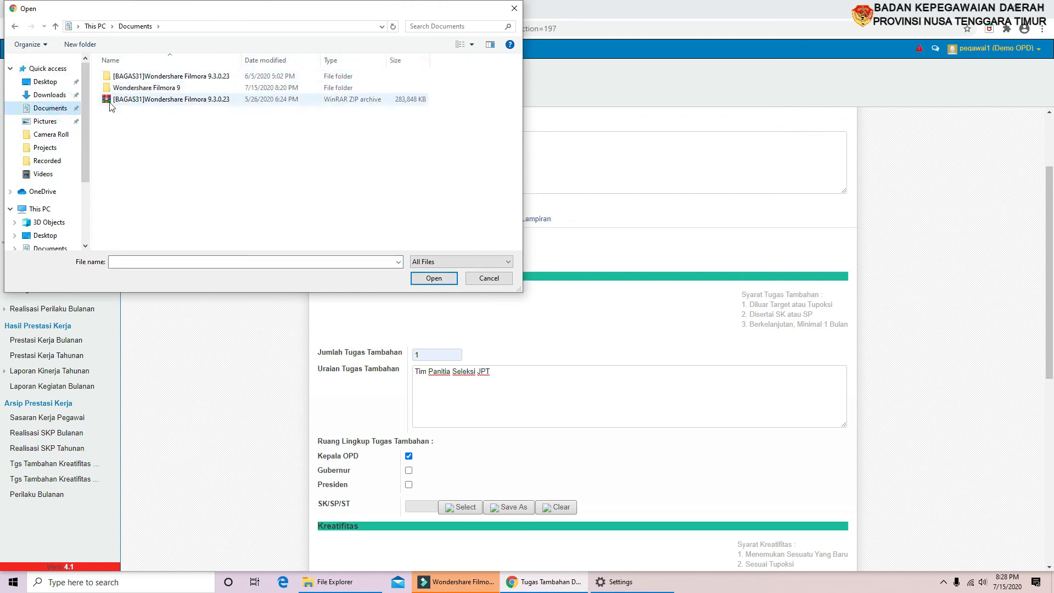
drag(83, 154, 84, 215)
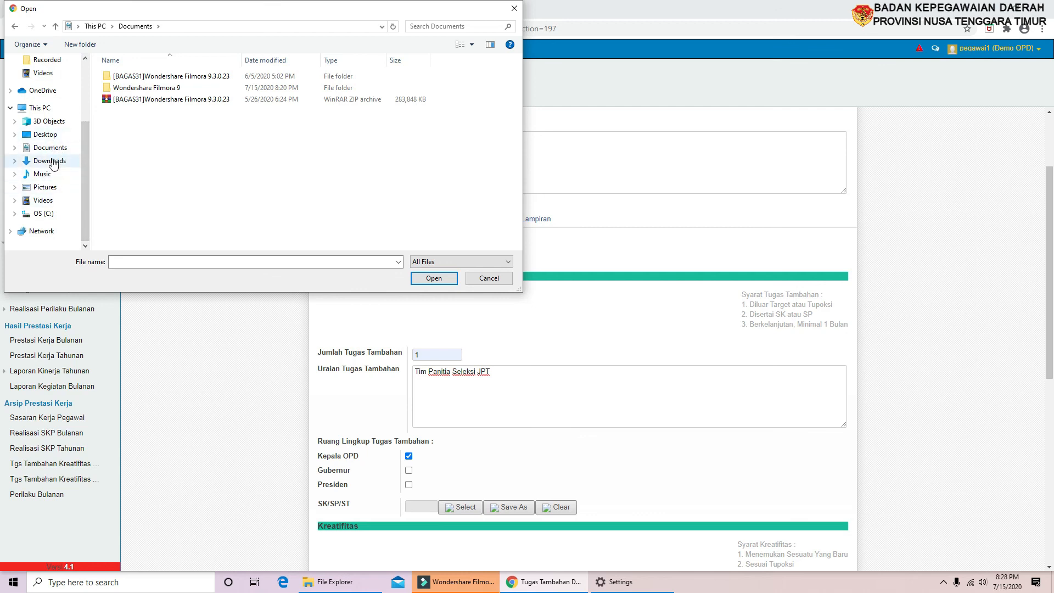
click(50, 187)
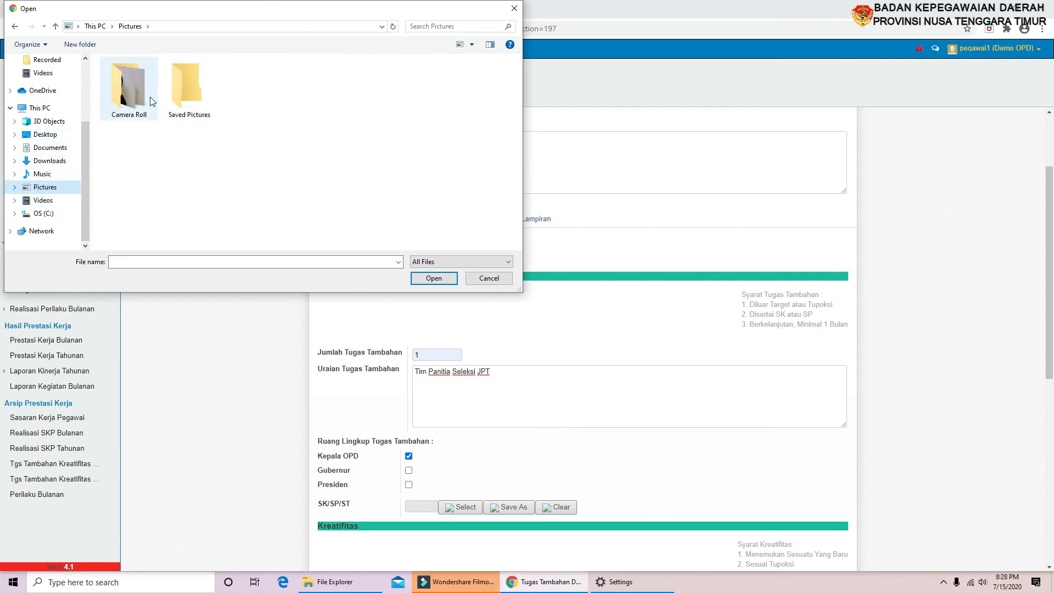
double_click(131, 88)
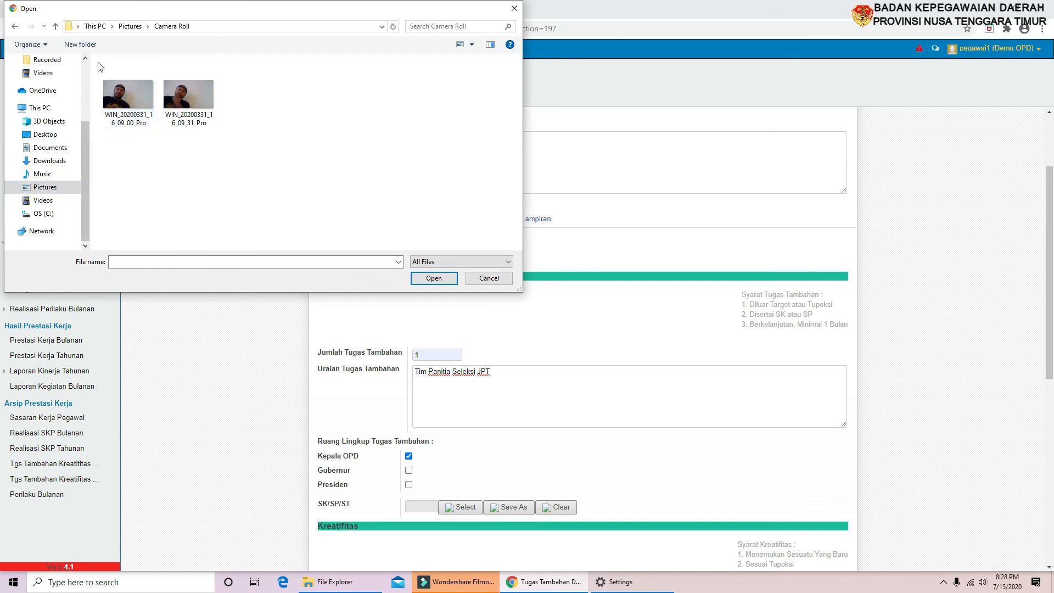
click(48, 187)
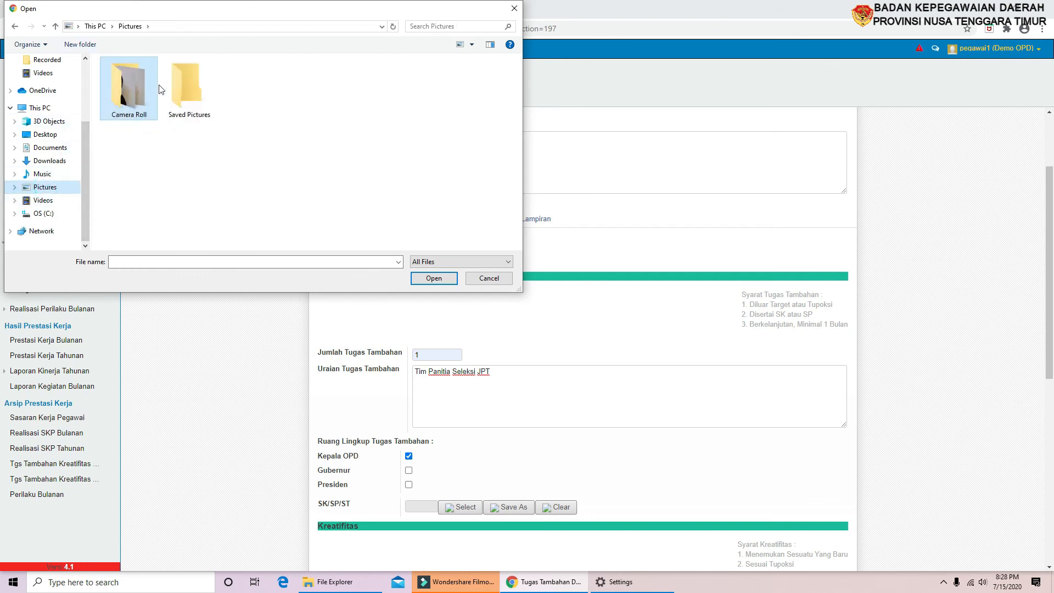
double_click(206, 78)
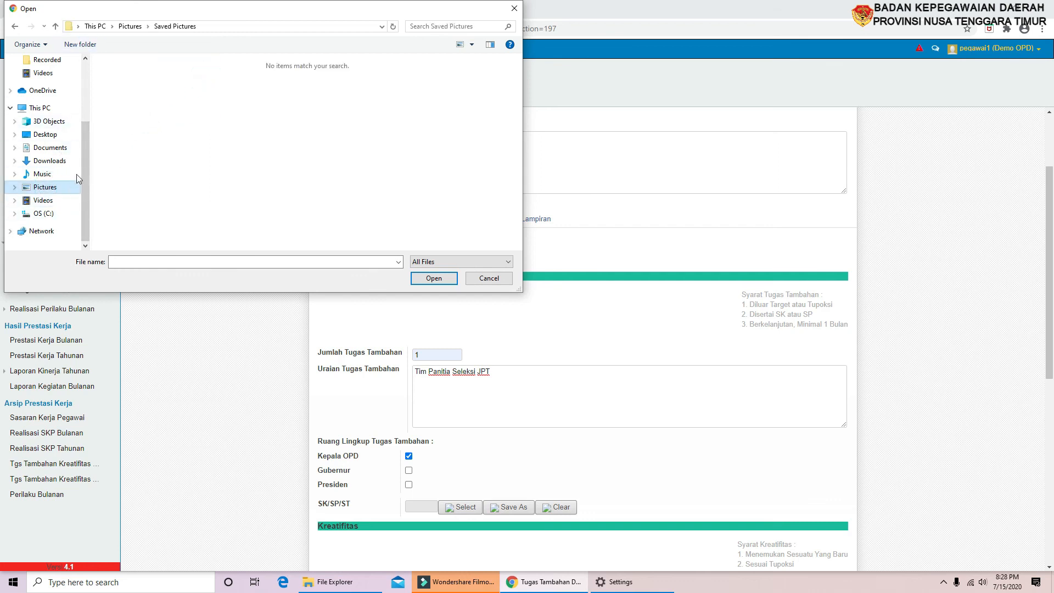
drag(83, 150, 85, 70)
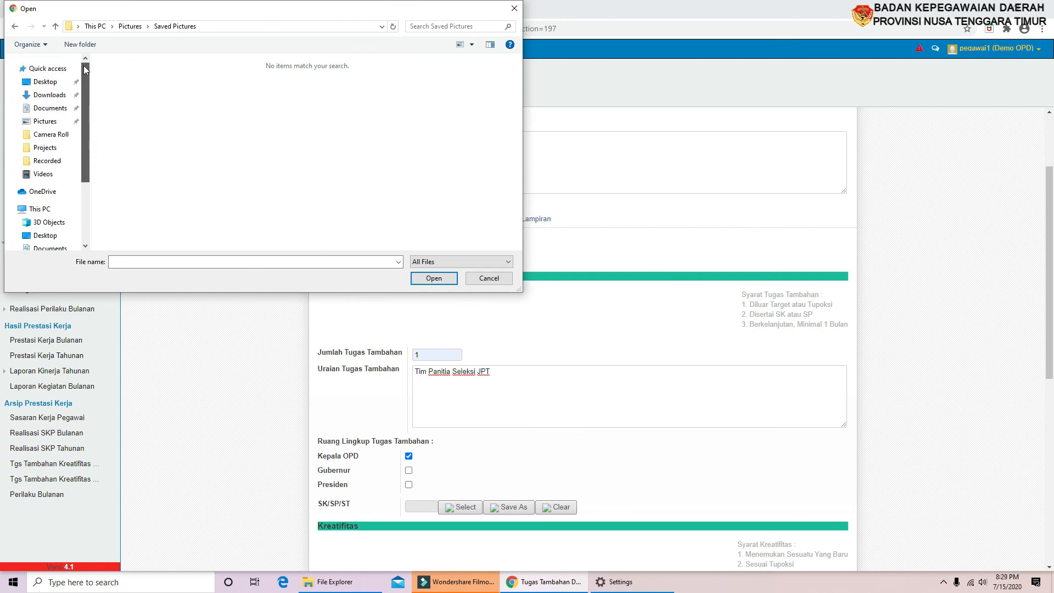
click(51, 121)
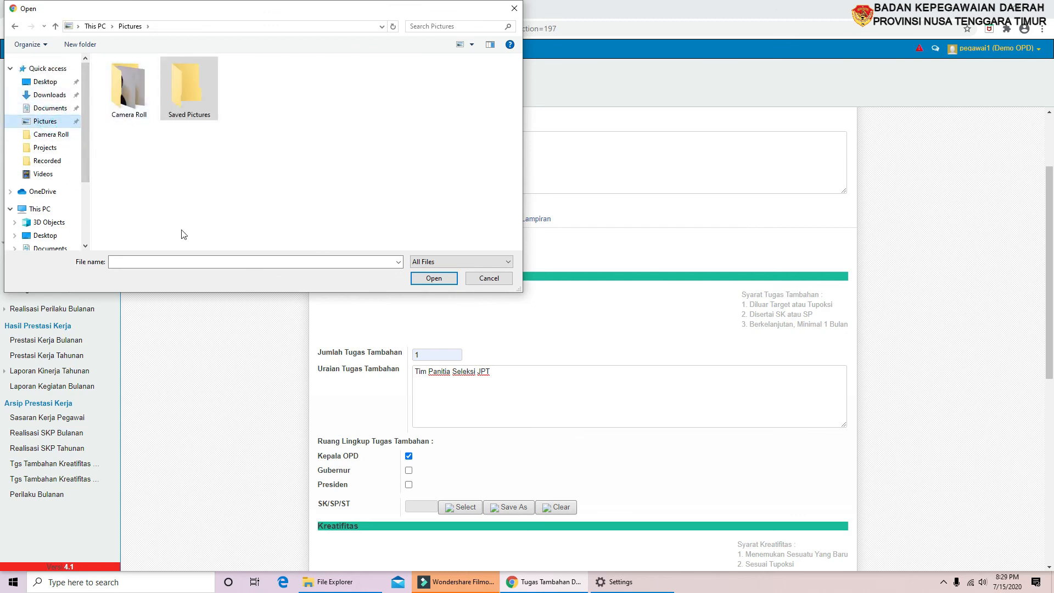
click(51, 108)
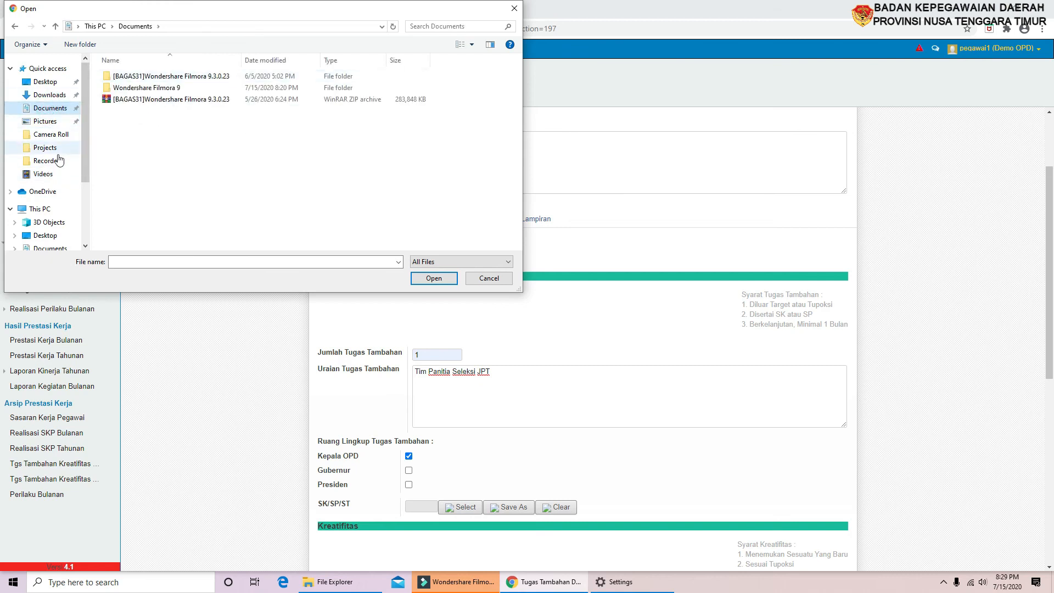
drag(87, 136, 89, 196)
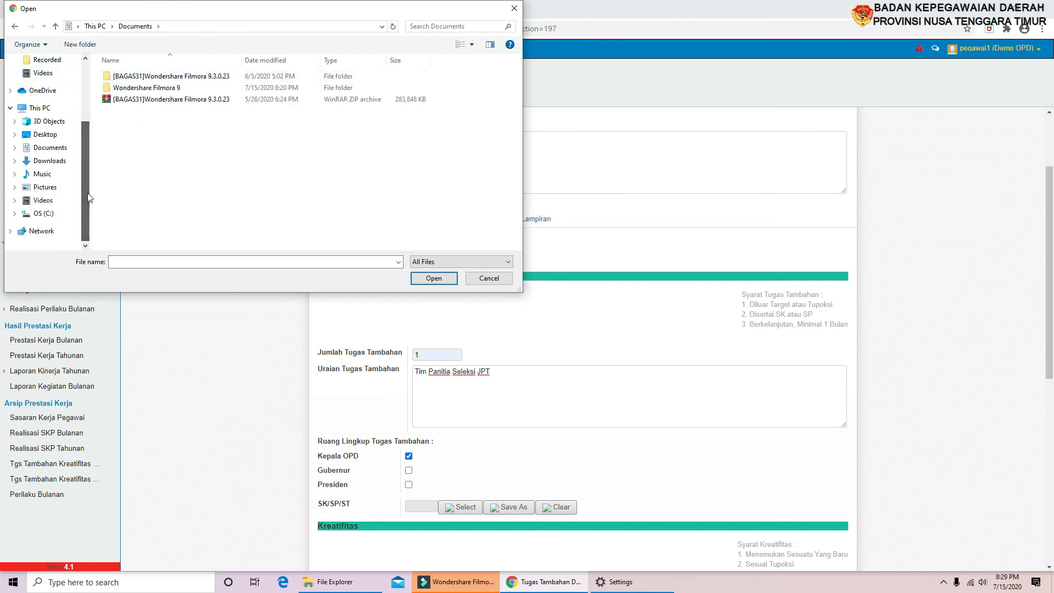
Attach the image WIN_20200331_16_09_00_Pro from the Camera Roll folder in Pictures as the SK/SP/ST document.
click(44, 187)
double_click(133, 77)
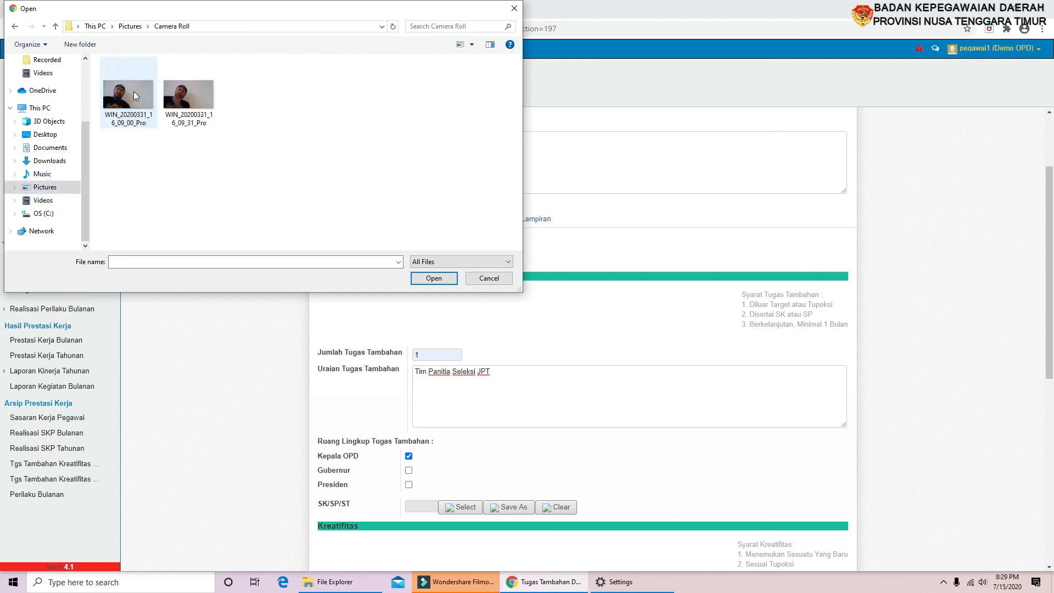
click(133, 91)
click(434, 278)
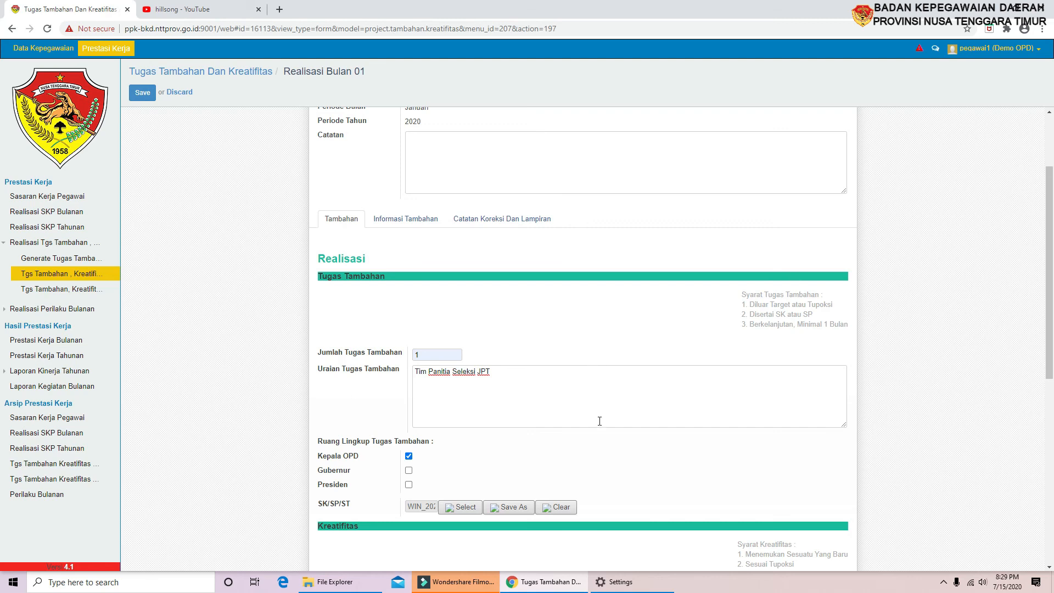
Examine the Kreatifitas section's requirements, fields and scope options, comparing them with the completed Tugas Tambahan section.
scroll(608, 442, down, 5)
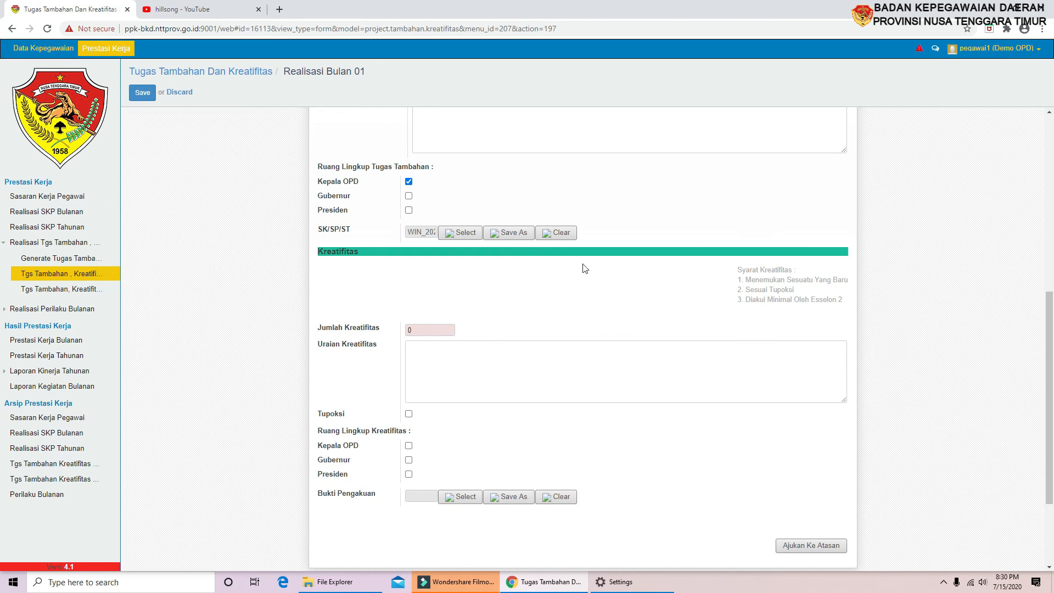
scroll(589, 448, up, 3)
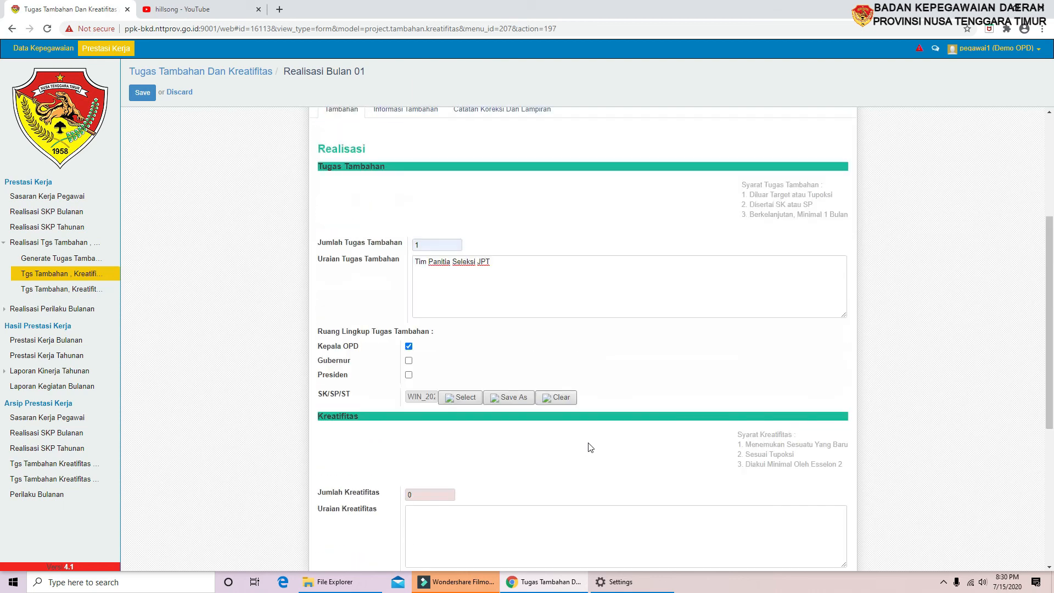
scroll(589, 447, up, 1)
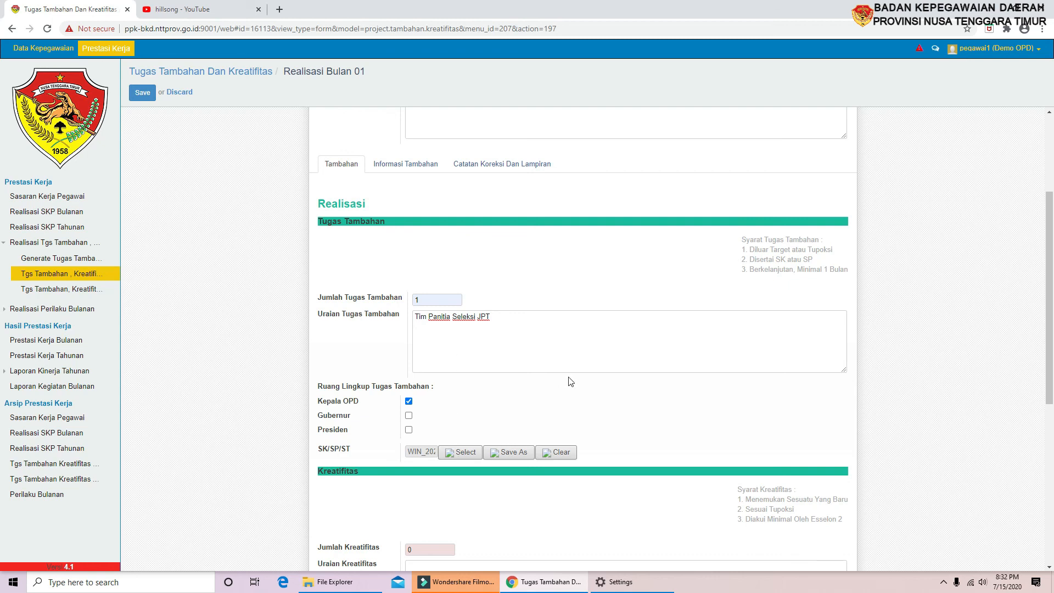
scroll(568, 379, down, 5)
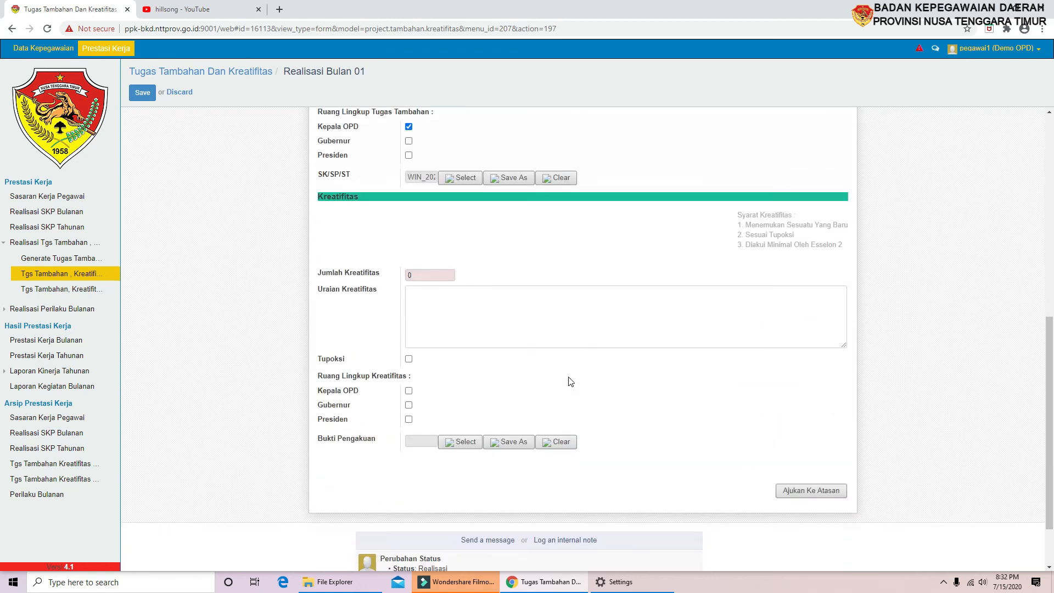
scroll(571, 381, down, 1)
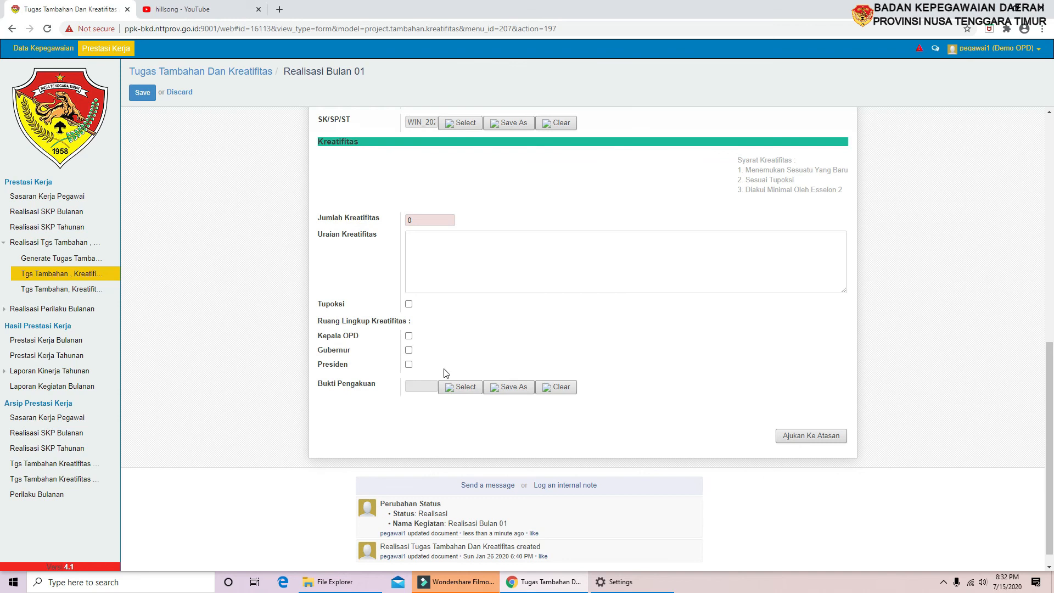
scroll(447, 401, up, 2)
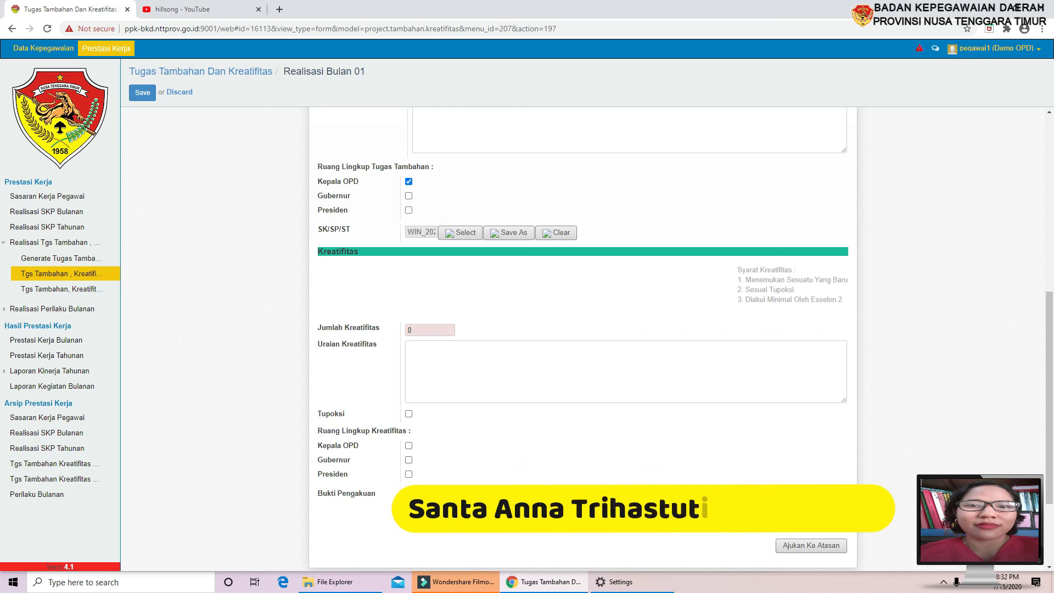
Set Jumlah Kreatifitas to 1 and describe the creativity as "Membuat Aplikasi Sistem Informasi Kompetensi Manajerial".
click(417, 328)
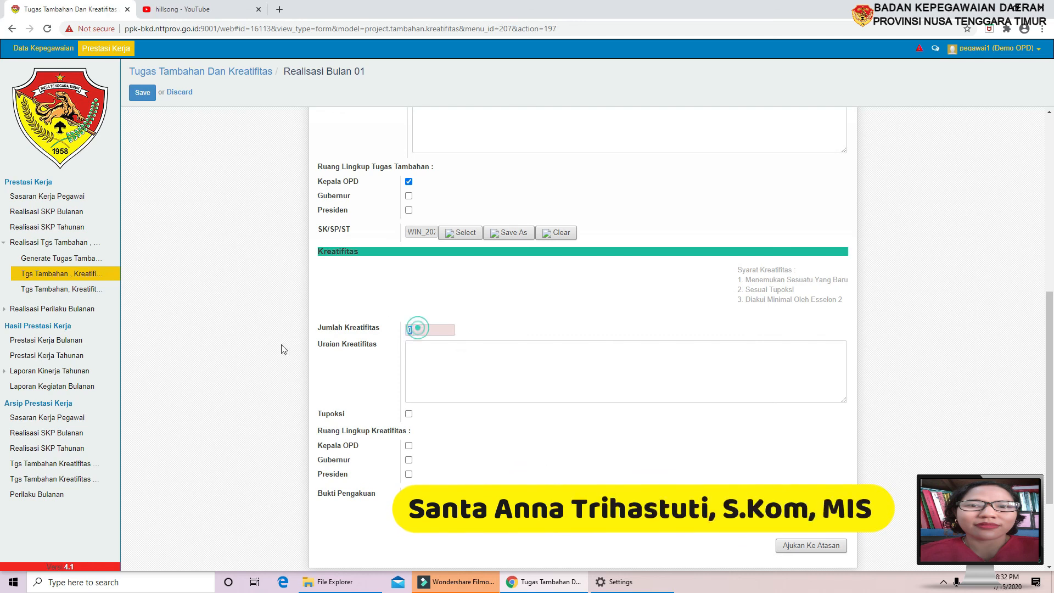
text(1)
click(634, 354)
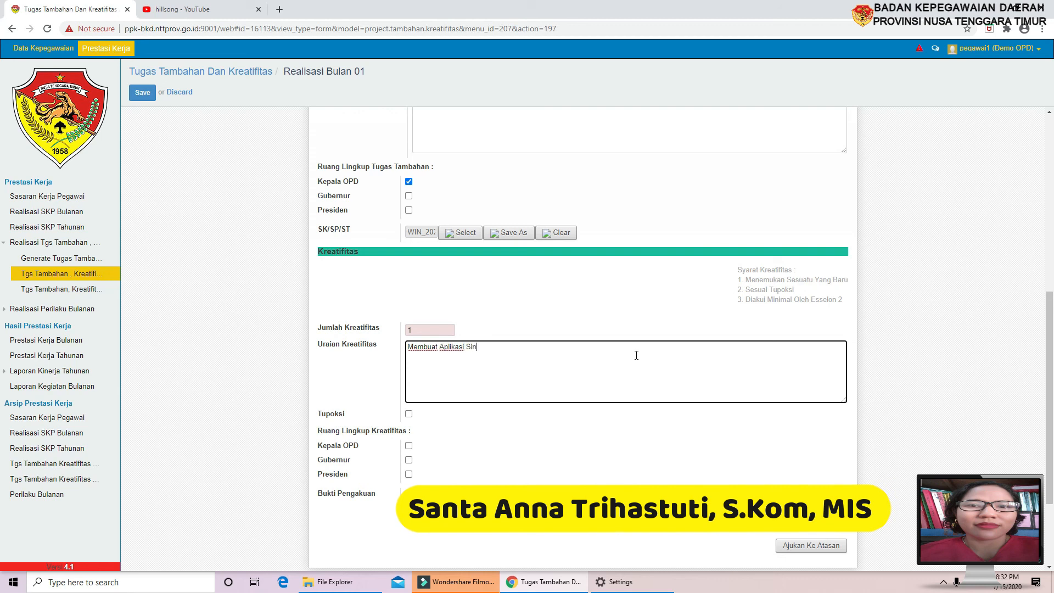
text(em )
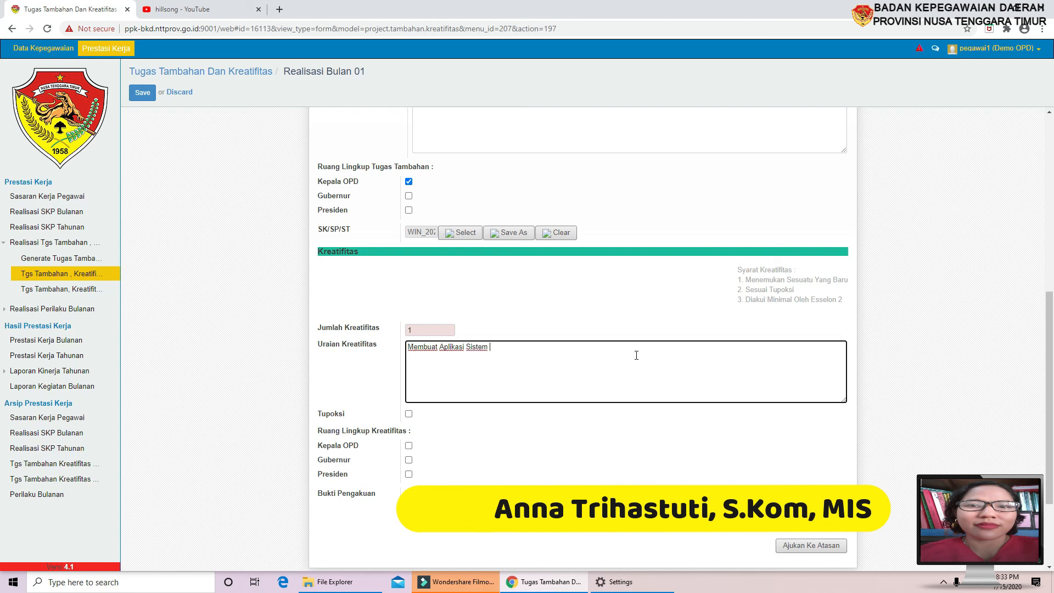
text(Informasi)
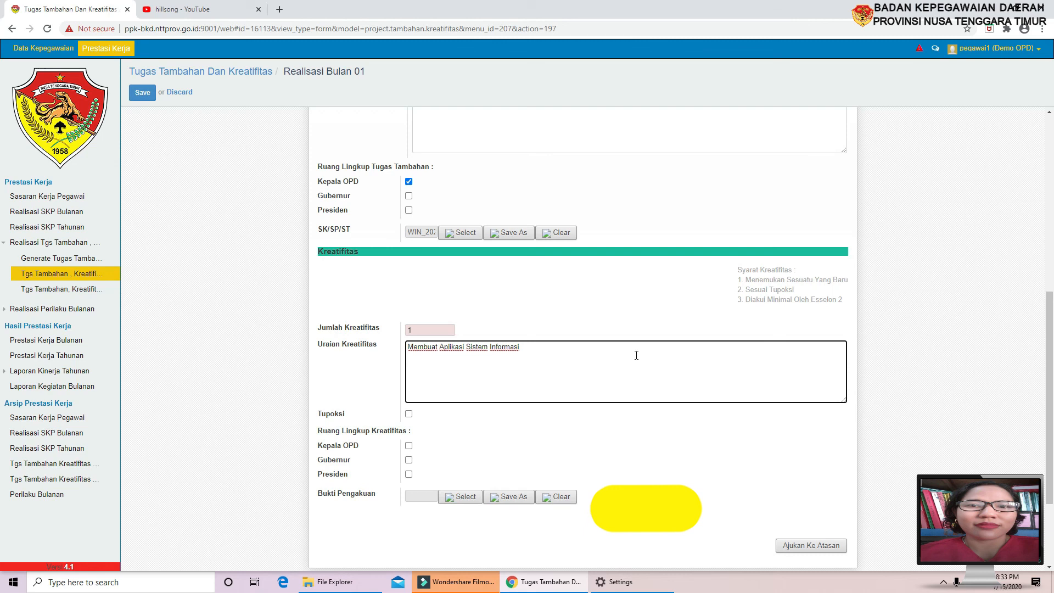
text( Komp)
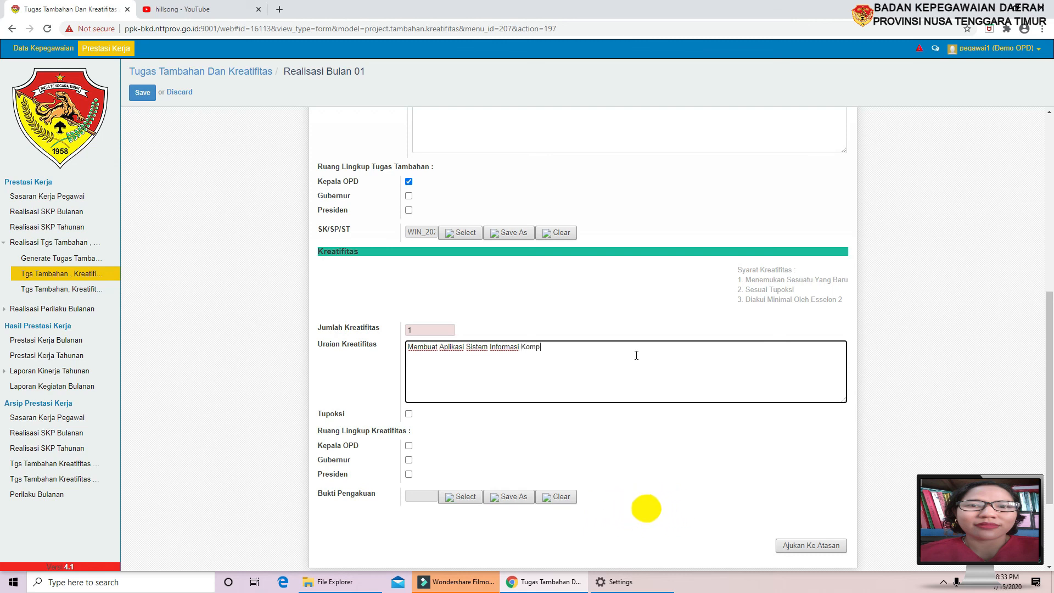
text(etensi Manajerial)
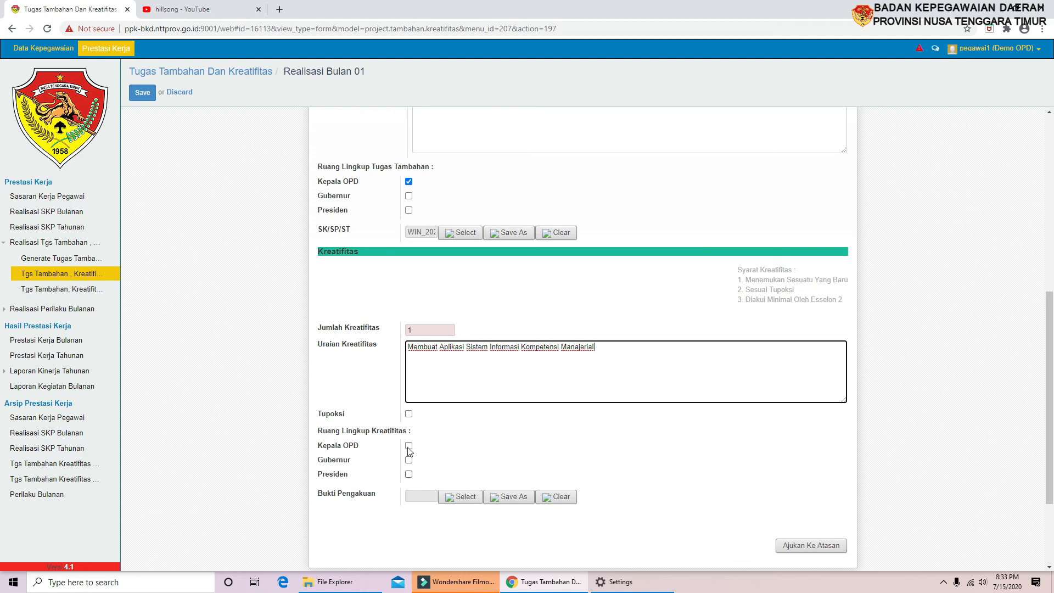
Attach WIN_20200331_16_09_00_Pro from Camera Roll as the Bukti Pengakuan, and mark the creativity as Tupoksi with scope Kepala OPD.
click(468, 497)
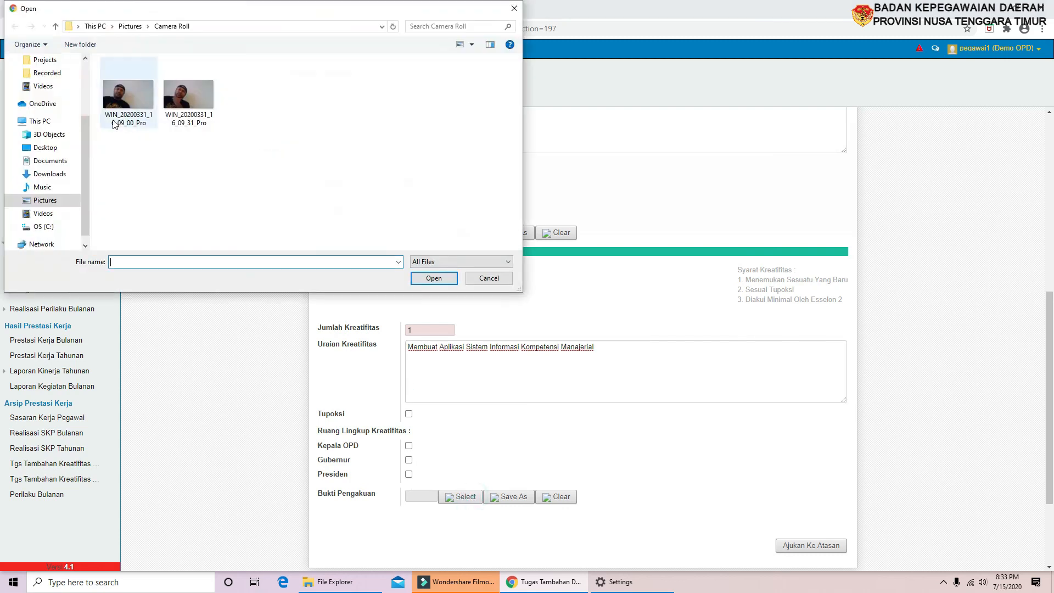
click(117, 115)
click(434, 278)
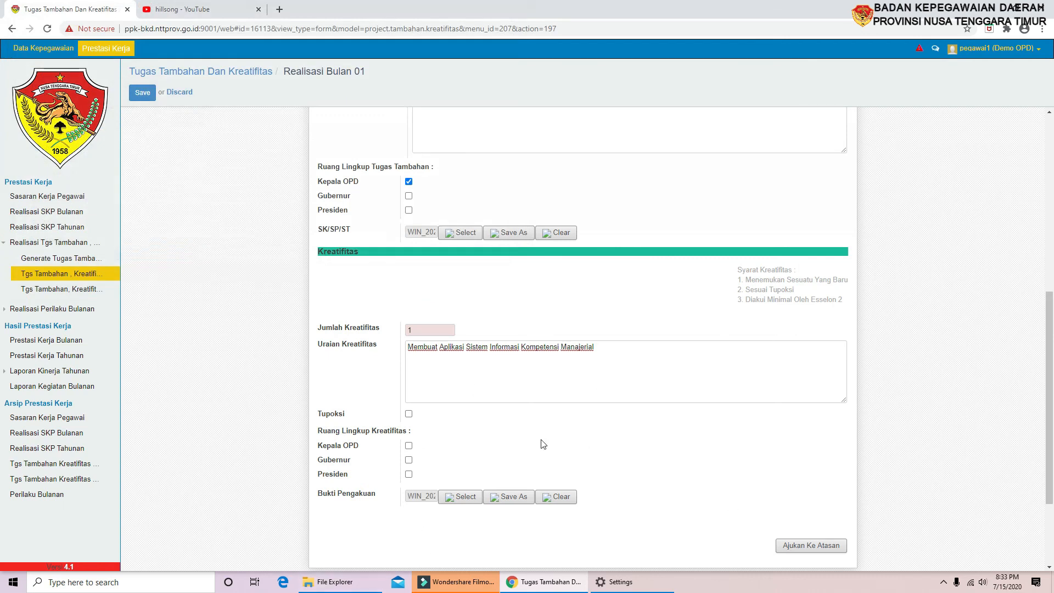
click(408, 414)
click(408, 446)
Submit the January 2020 realization to the superior (Ajukan Ke Atasan) with confirmation, and log out of the employee account.
click(797, 547)
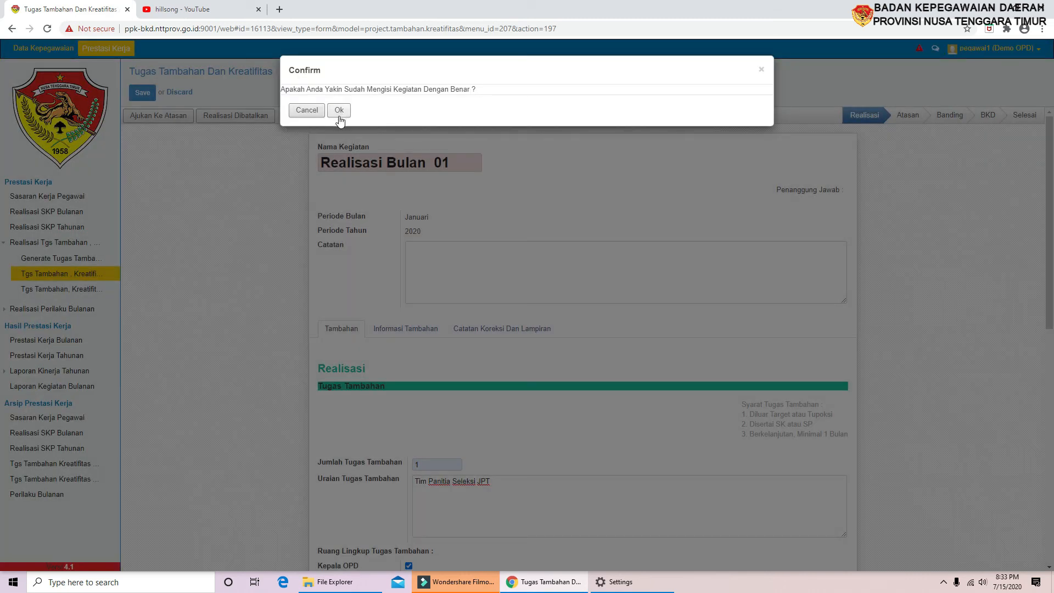
click(340, 116)
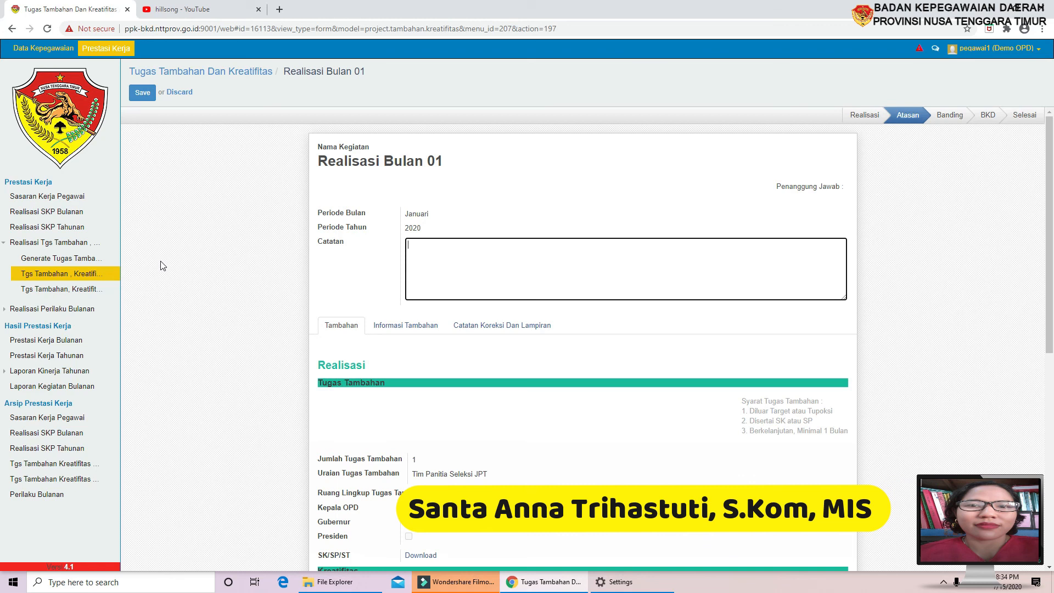
click(1039, 49)
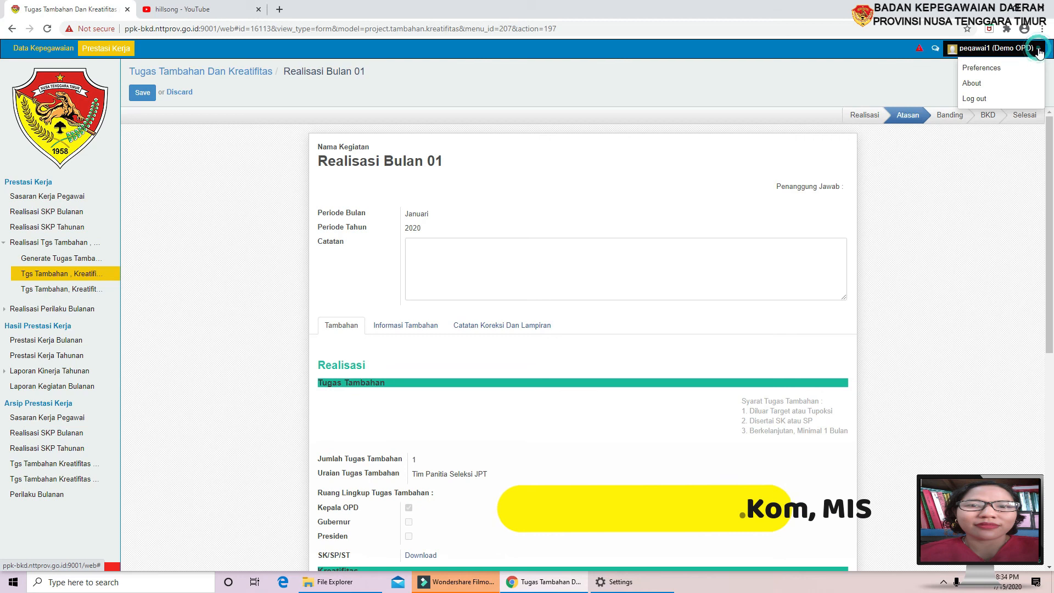
click(984, 100)
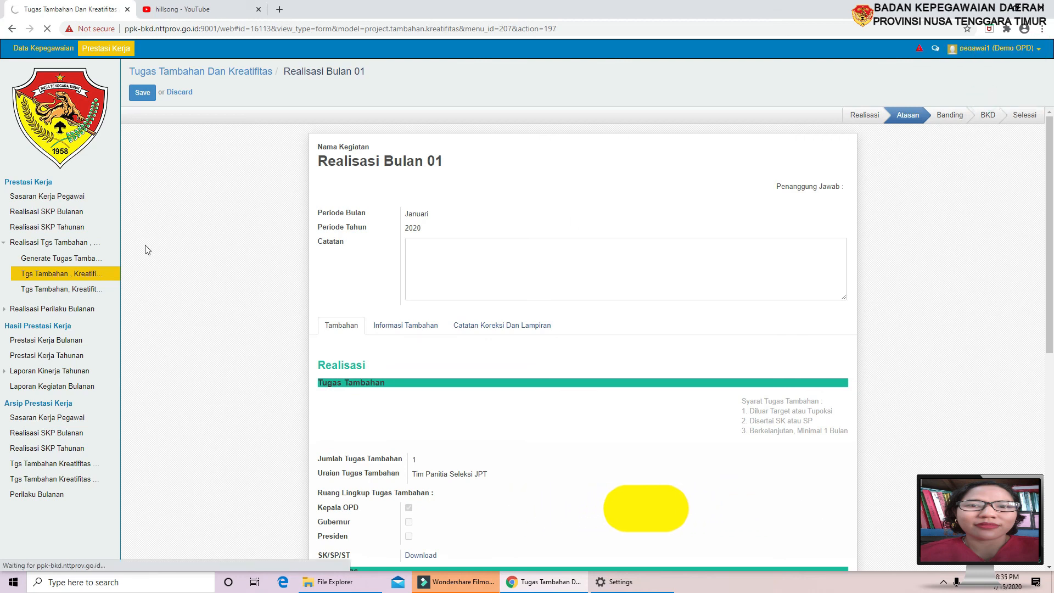